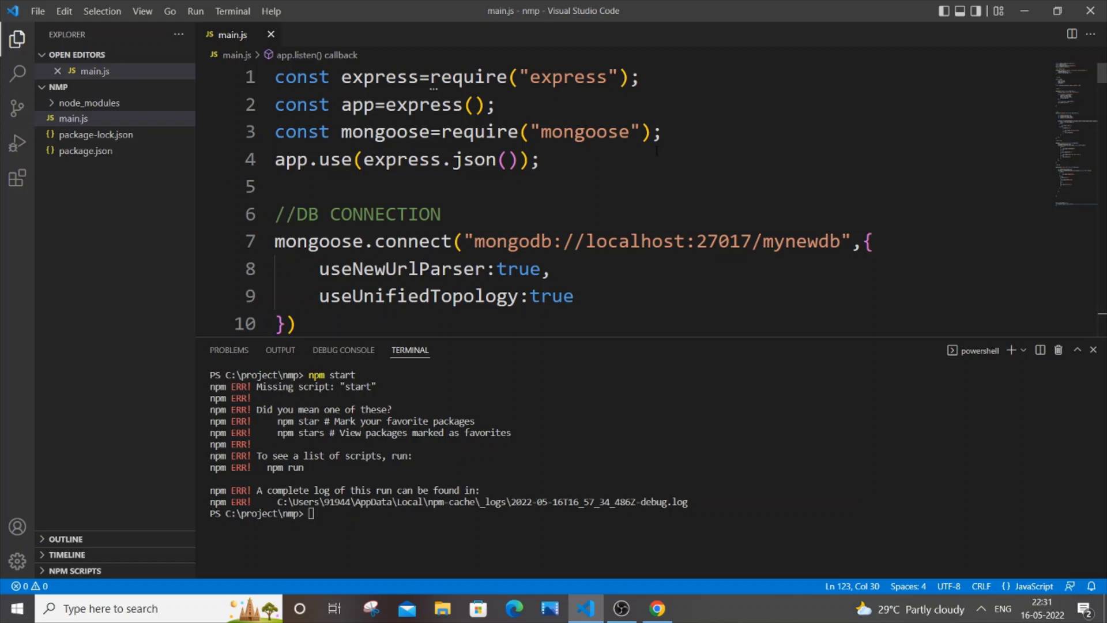
scroll(571, 180, "down", 3)
scroll(571, 179, "down", 2)
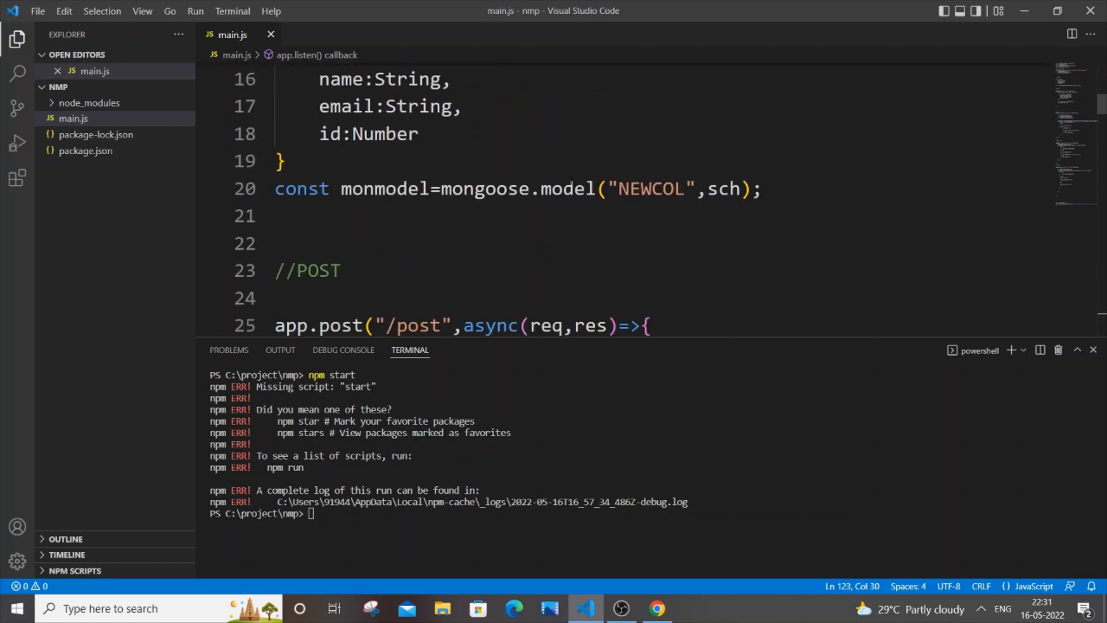
scroll(571, 179, "down", 3)
scroll(571, 179, "down", 2)
scroll(572, 179, "up", 2)
scroll(571, 180, "up", 2)
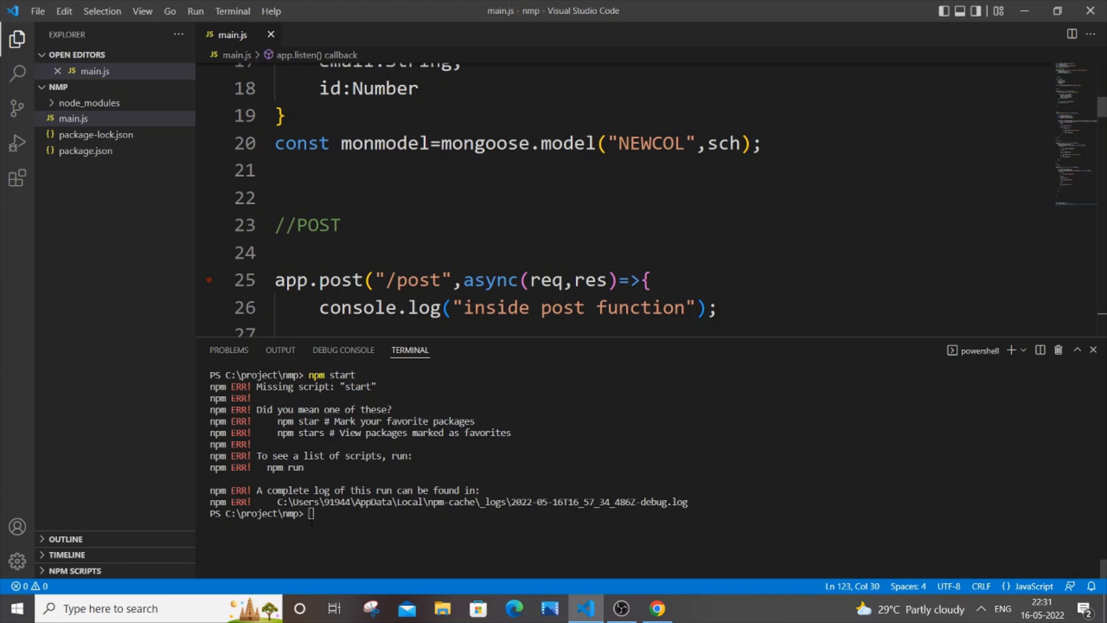
Step: Open package.json from the Explorer to view its scripts section
left_click(111, 157)
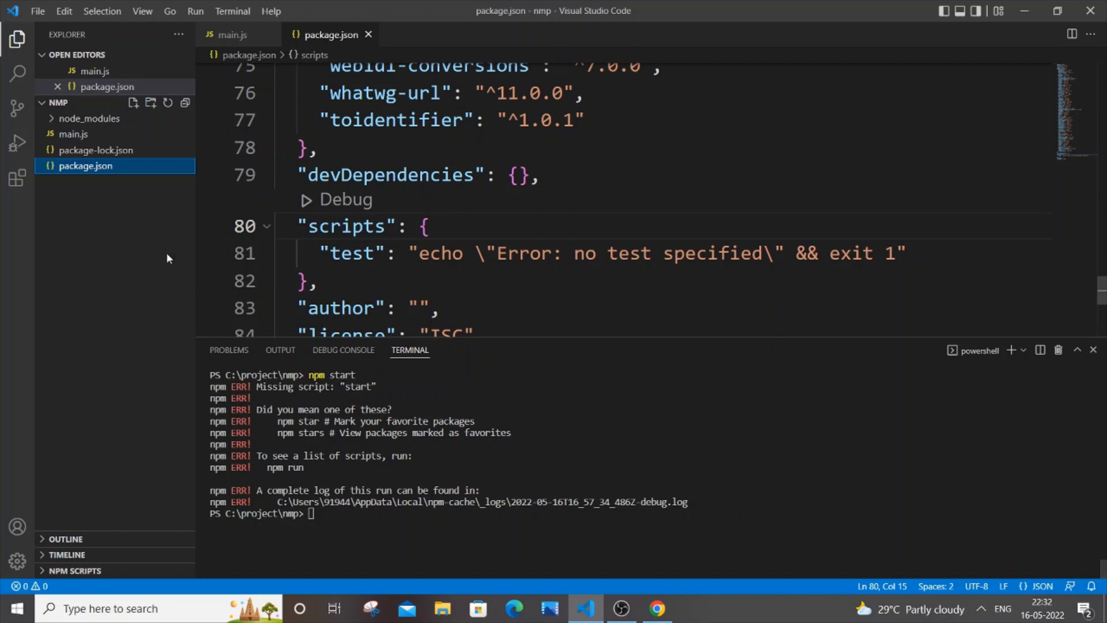
scroll(492, 204, "up", 5)
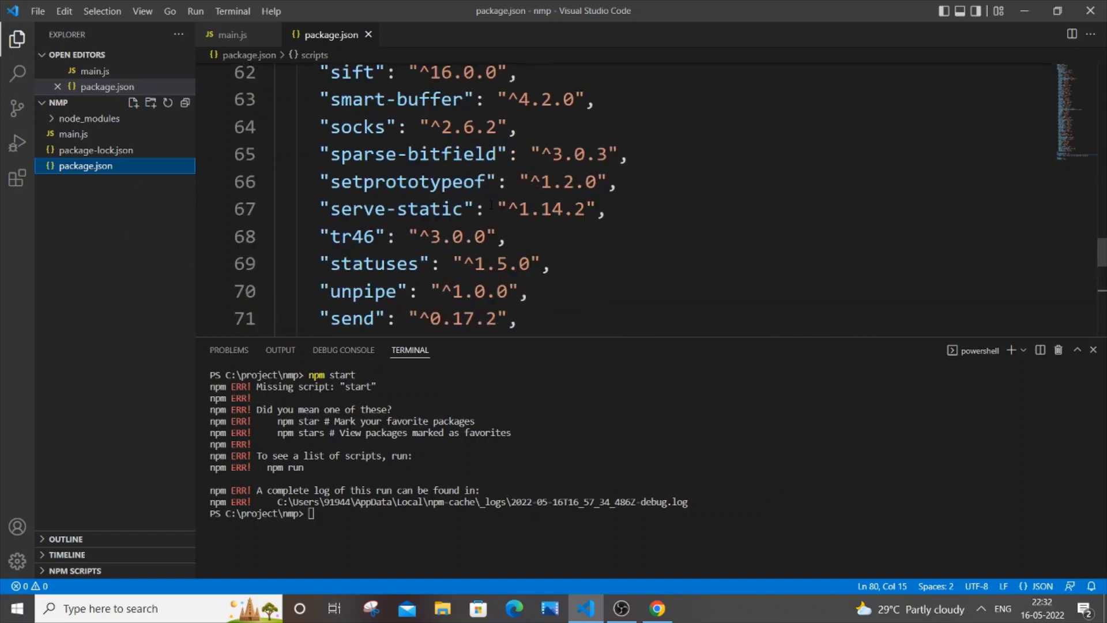
scroll(491, 204, "up", 5)
scroll(492, 205, "up", 6)
scroll(491, 204, "up", 5)
scroll(492, 204, "up", 5)
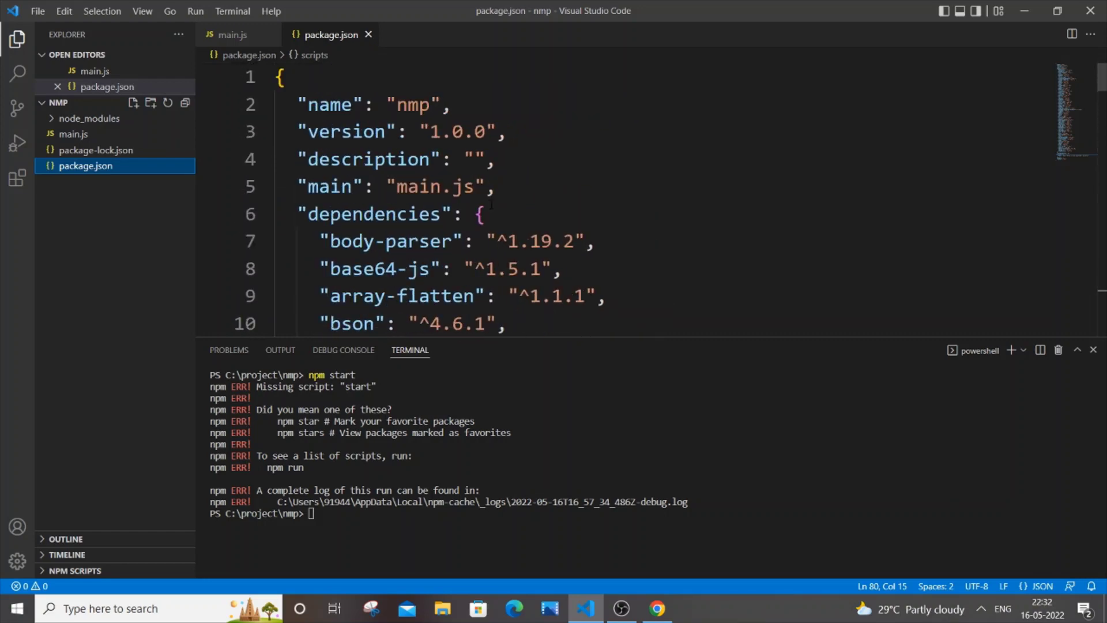
scroll(380, 180, "down", 2)
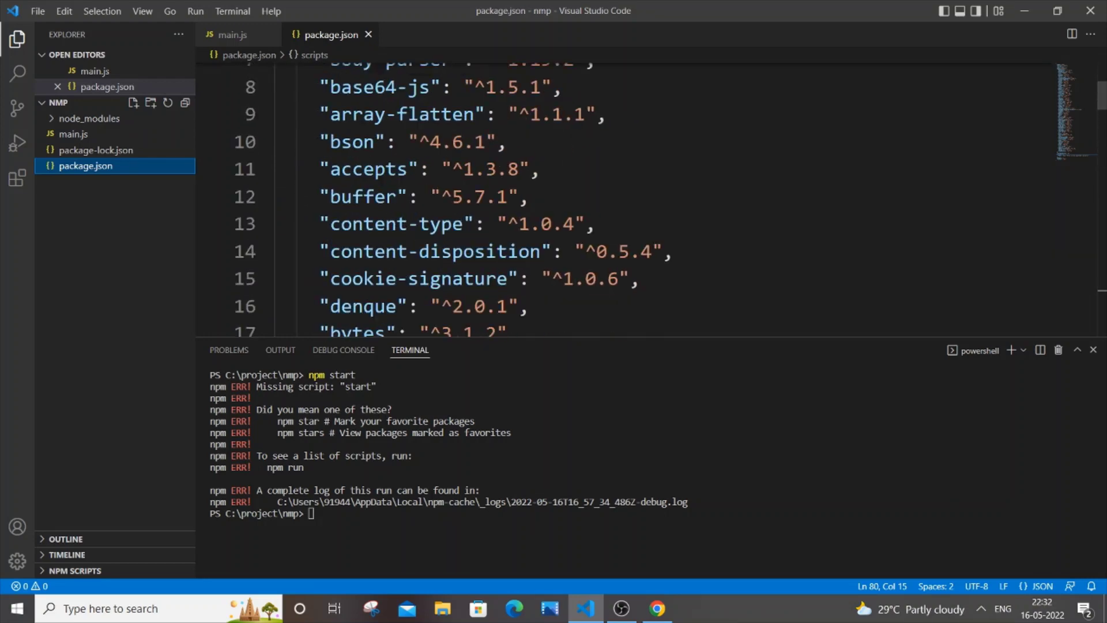
scroll(382, 179, "down", 4)
scroll(385, 180, "down", 3)
scroll(389, 181, "down", 2)
scroll(390, 177, "down", 3)
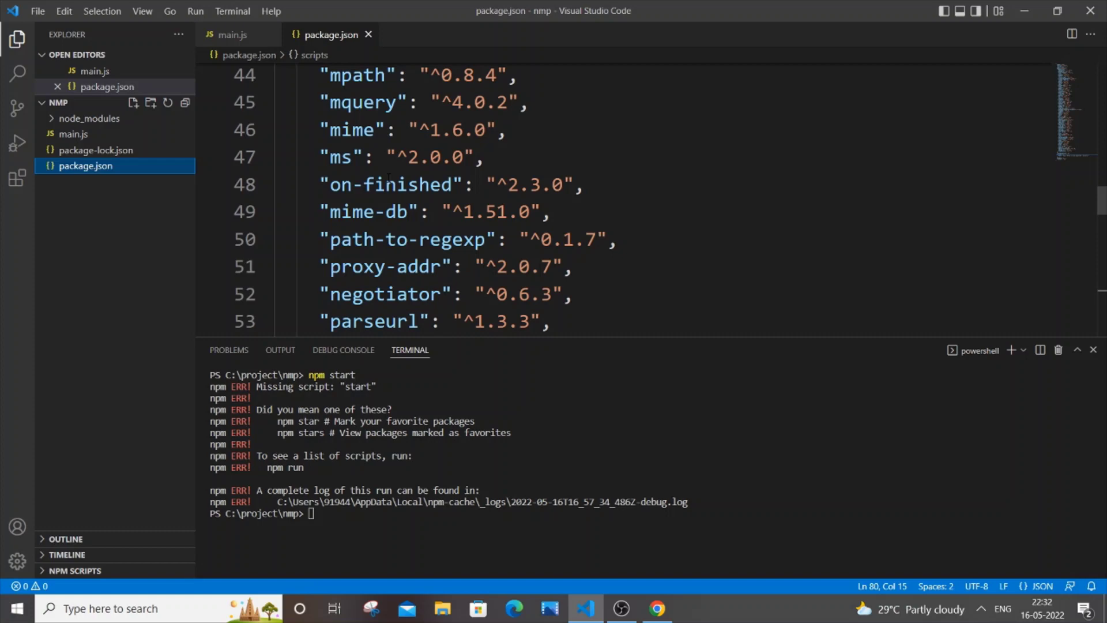
scroll(390, 178, "down", 2)
scroll(390, 178, "down", 5)
scroll(390, 178, "down", 2)
scroll(388, 179, "down", 1)
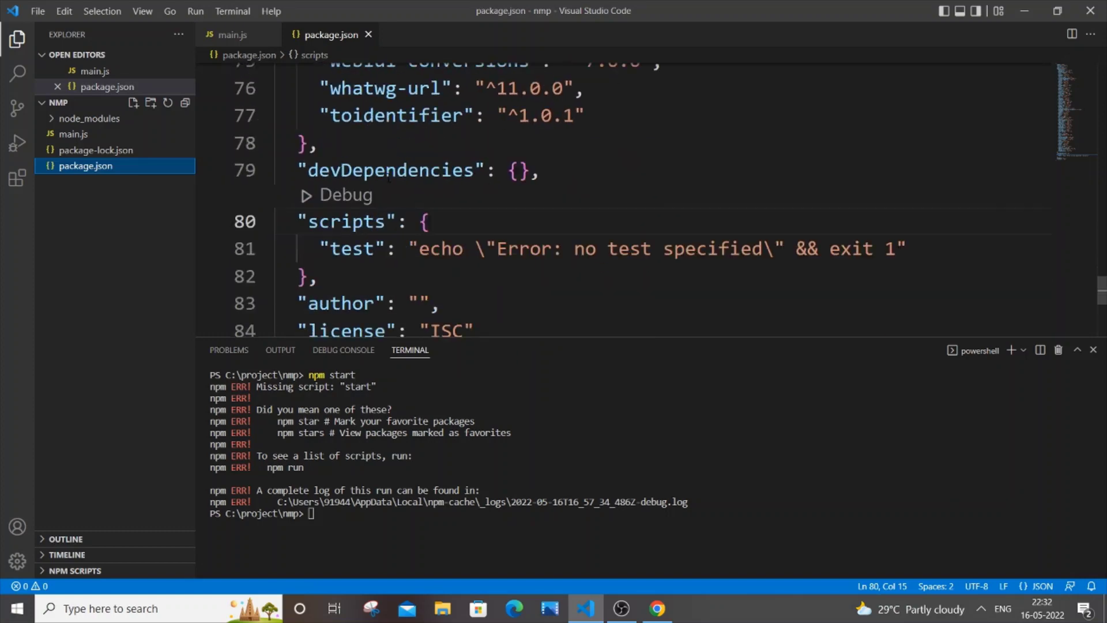
Step: Add a "start": "node main.js" script above the test script in package.json
left_click(463, 226)
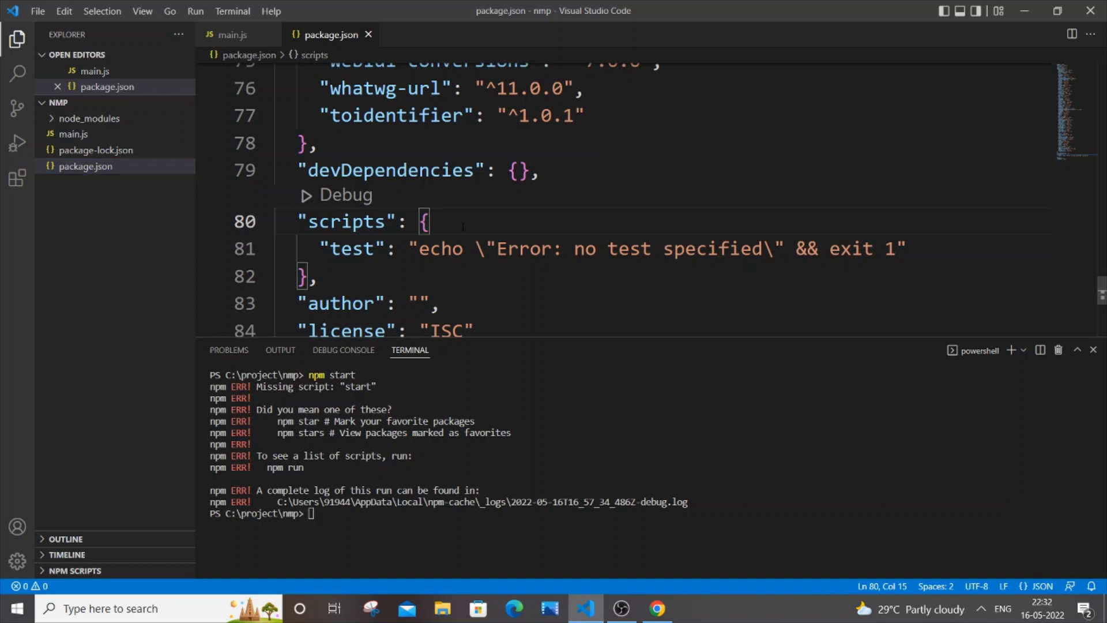
key("Return")
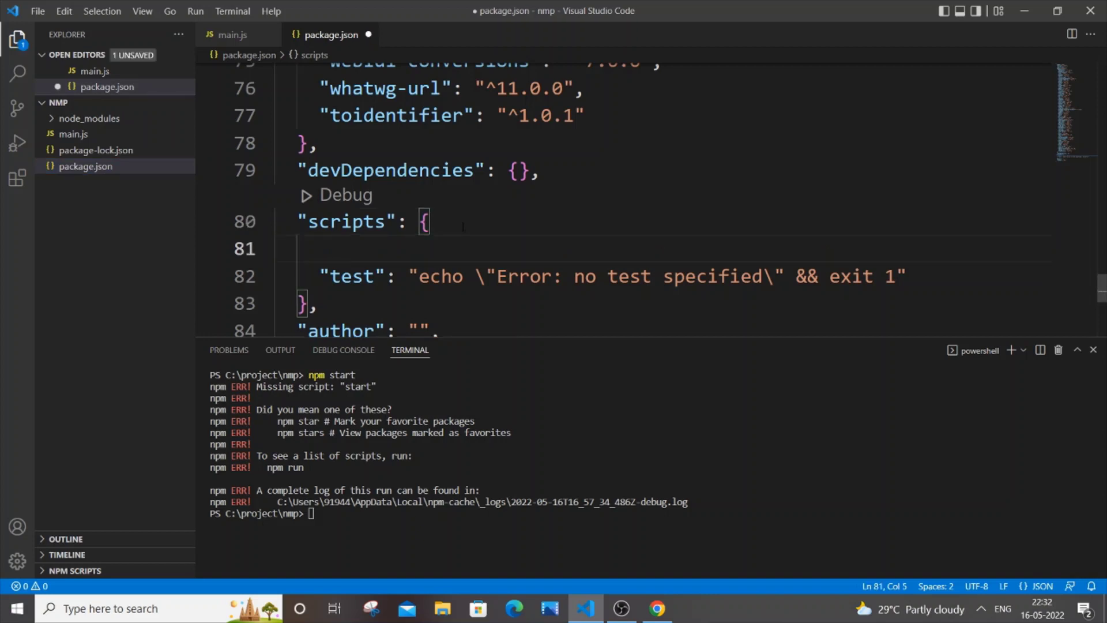
type("\"")
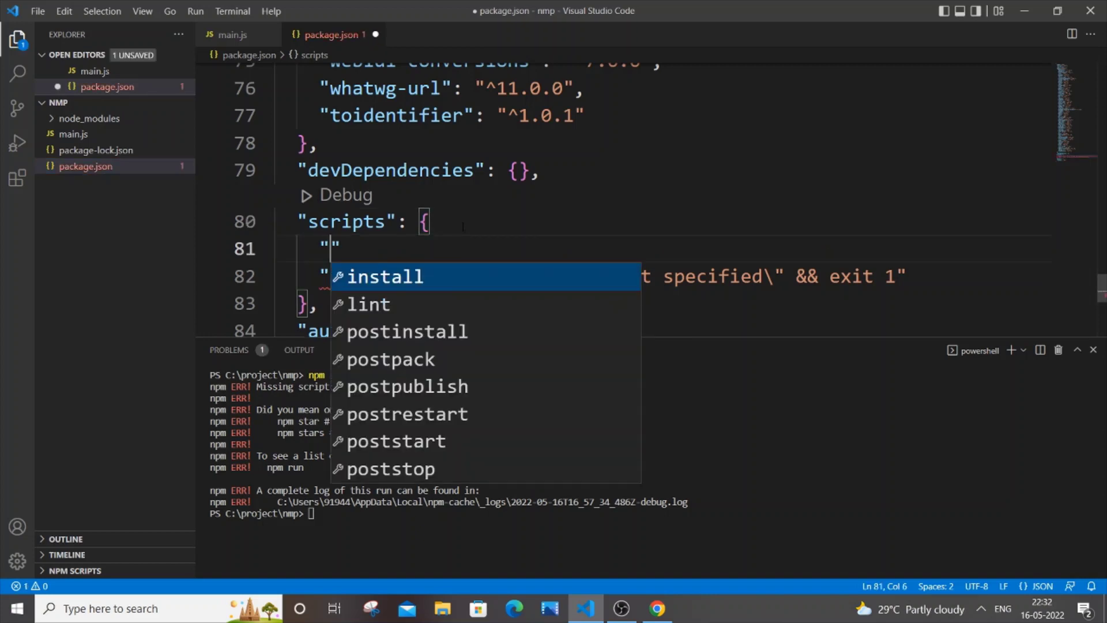
type("sta")
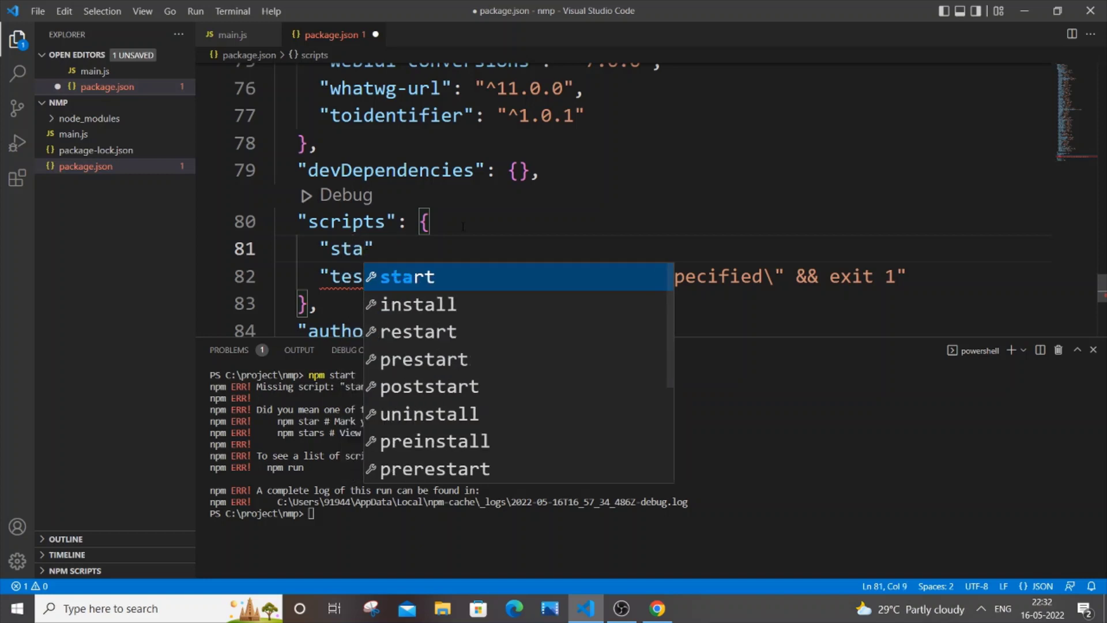
key("Return")
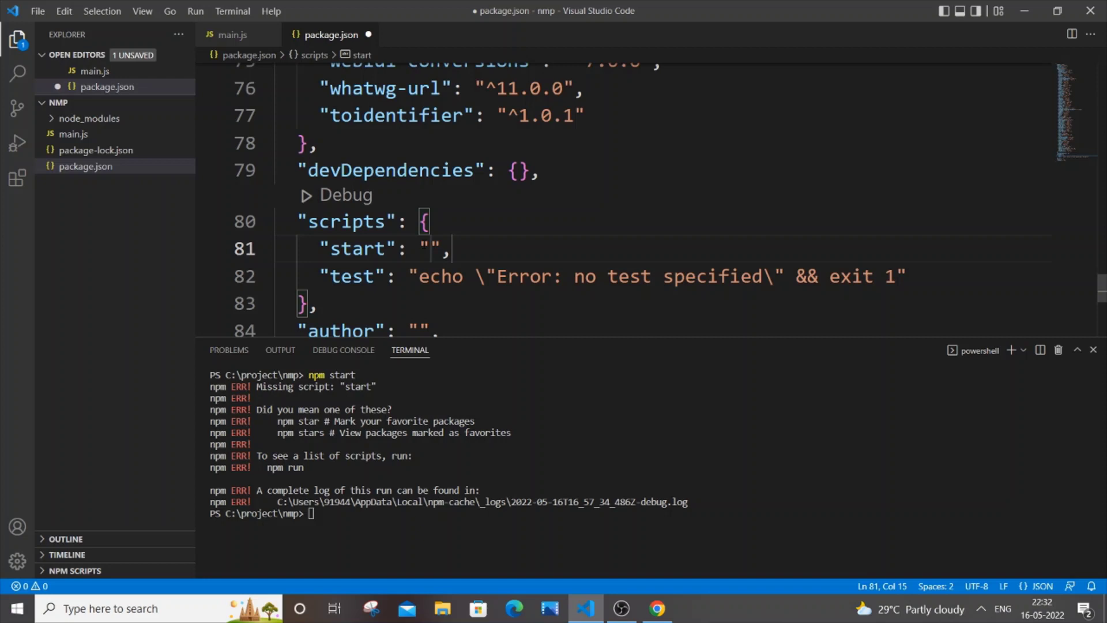
mouse_move(359, 248)
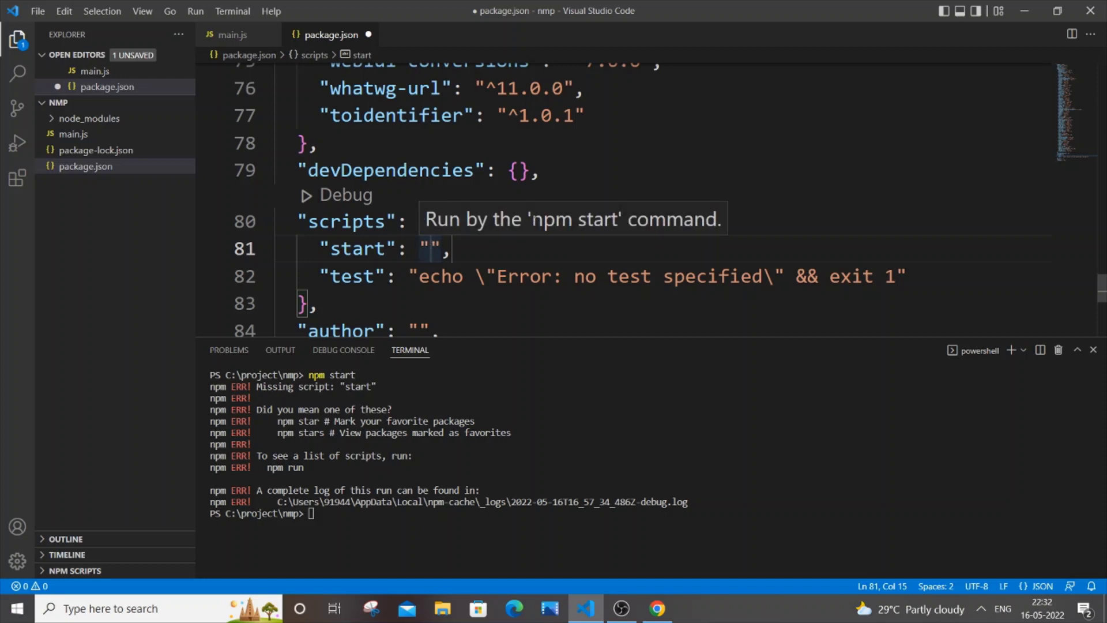
type("node")
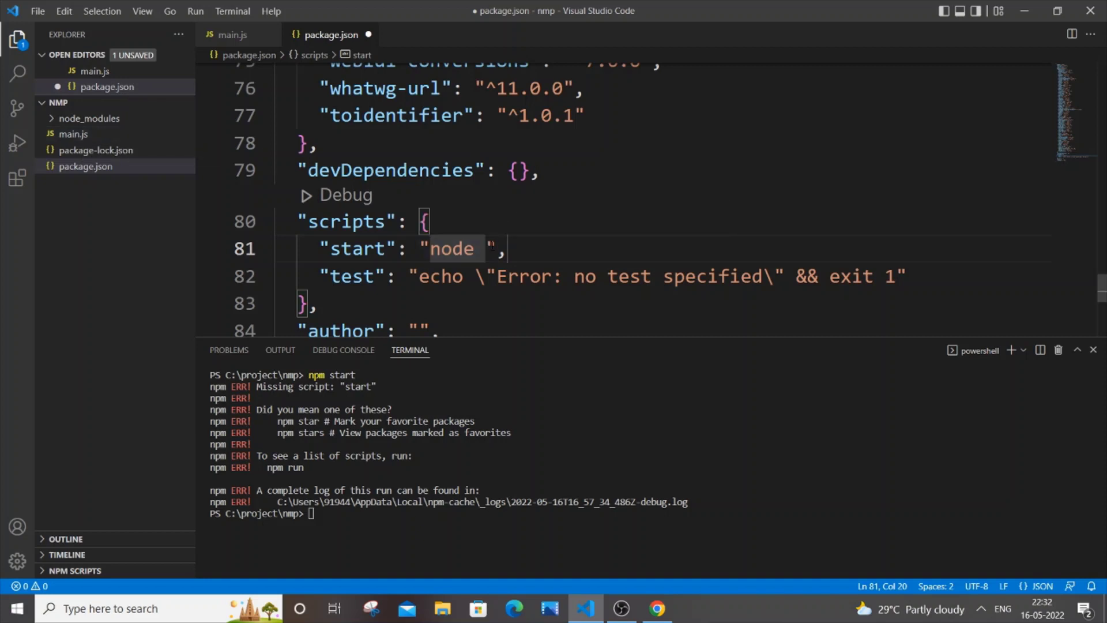
type("main")
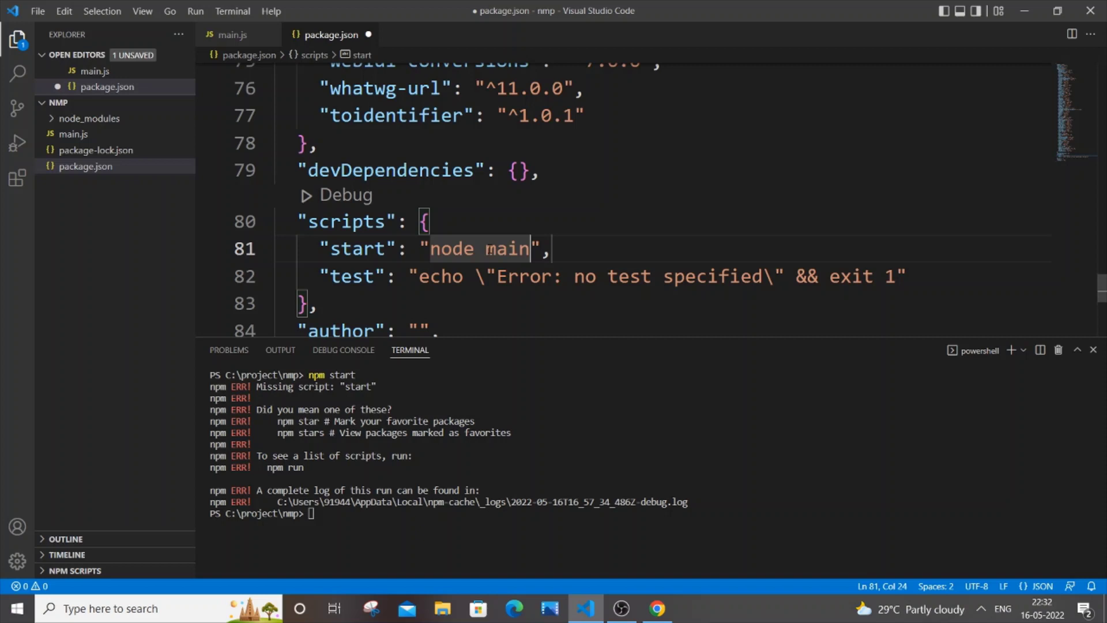
type(".js")
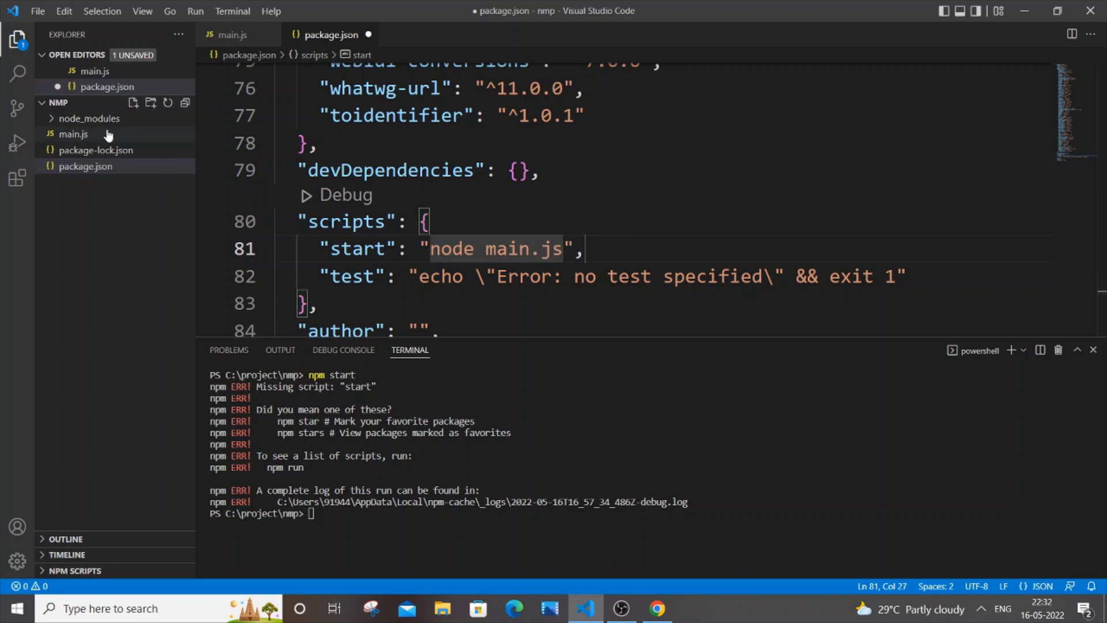
left_click(498, 249)
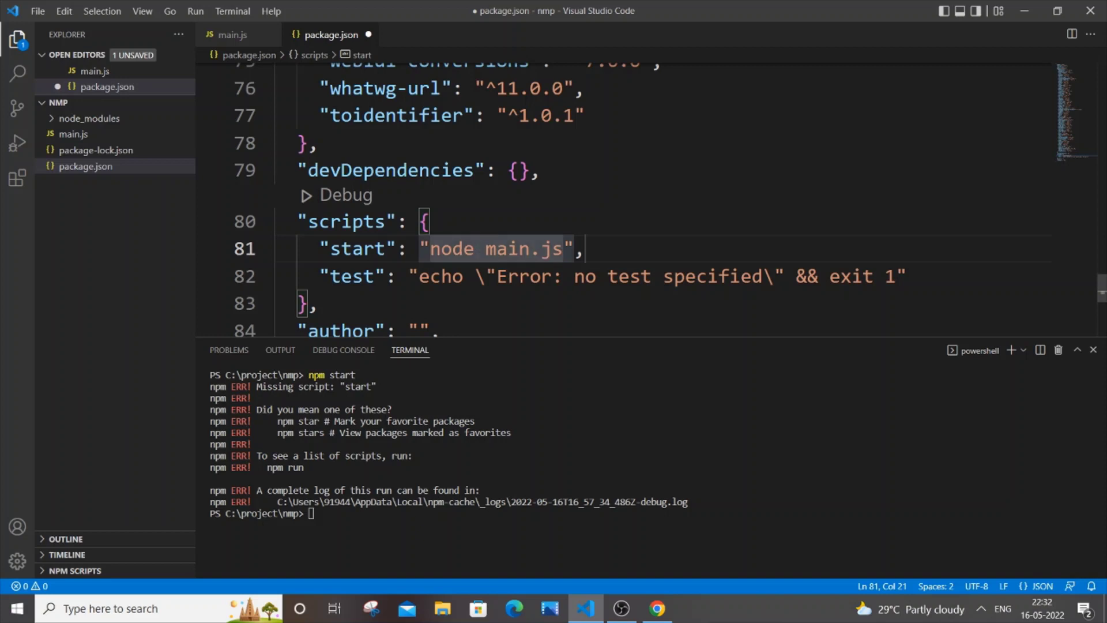
mouse_move(467, 250)
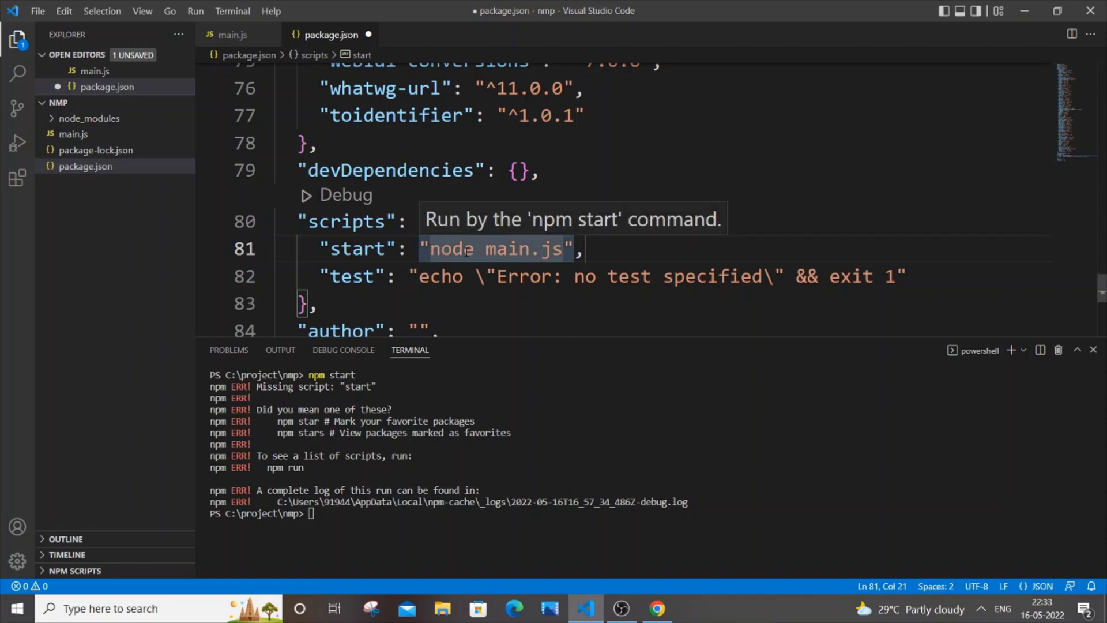
left_click_drag(473, 249, 445, 250)
left_click(508, 249)
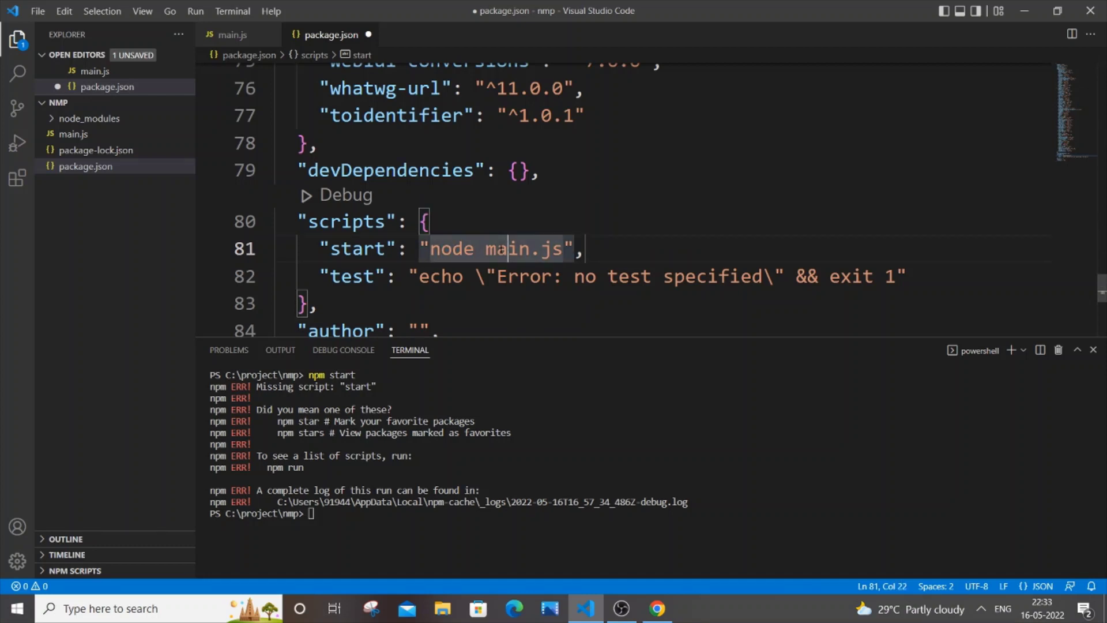
left_click(588, 249)
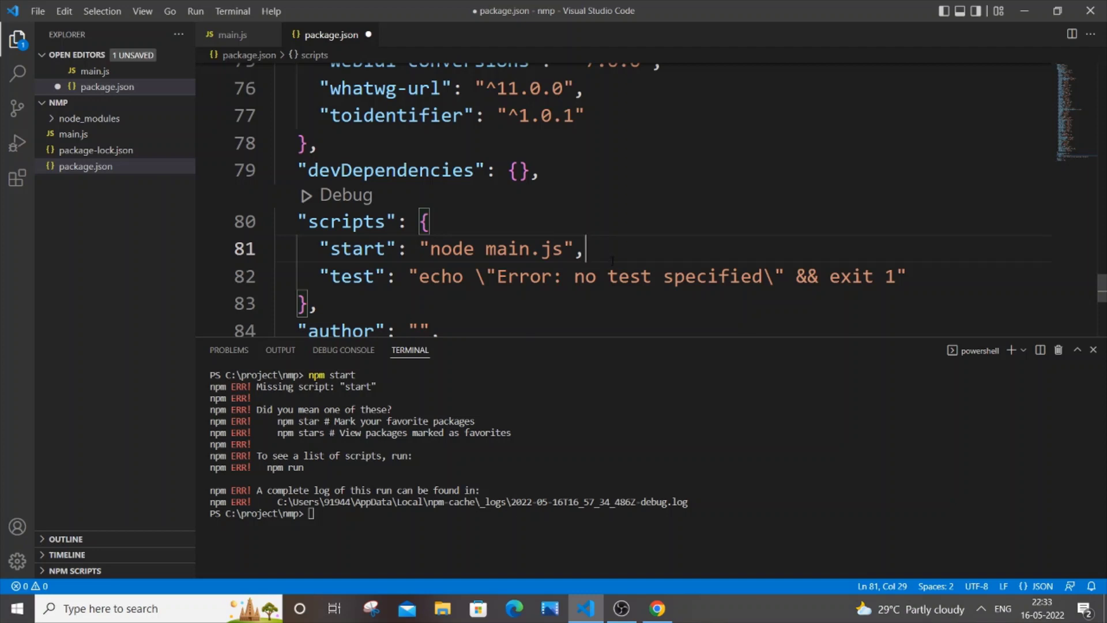
Step: Save package.json and rerun npm start in the terminal to launch node main.js
key("ctrl+s")
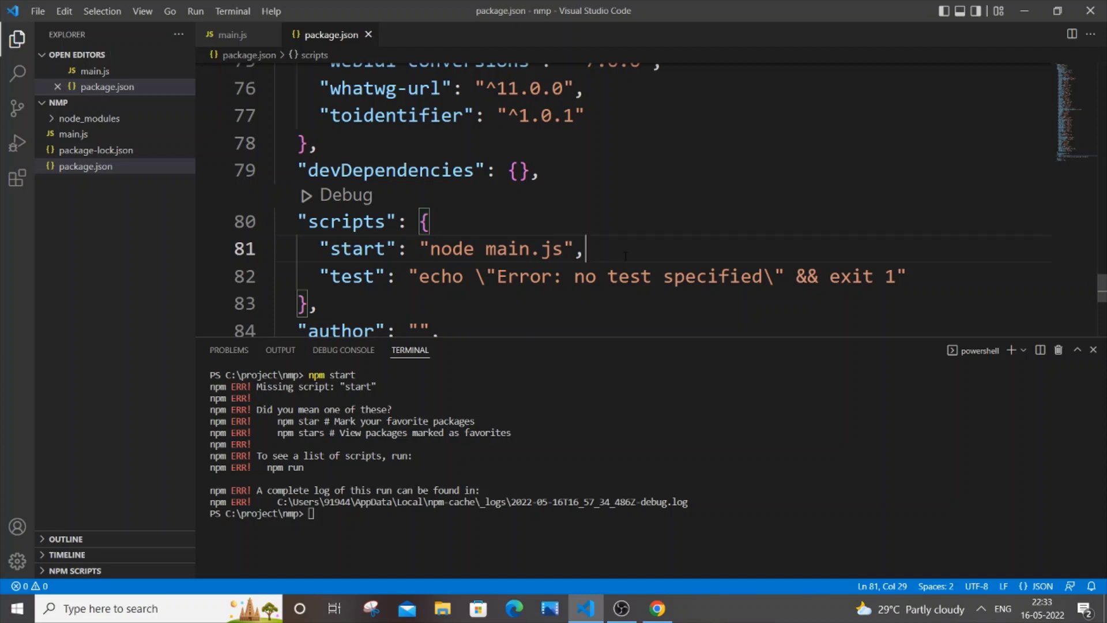
left_click(465, 516)
key("Up")
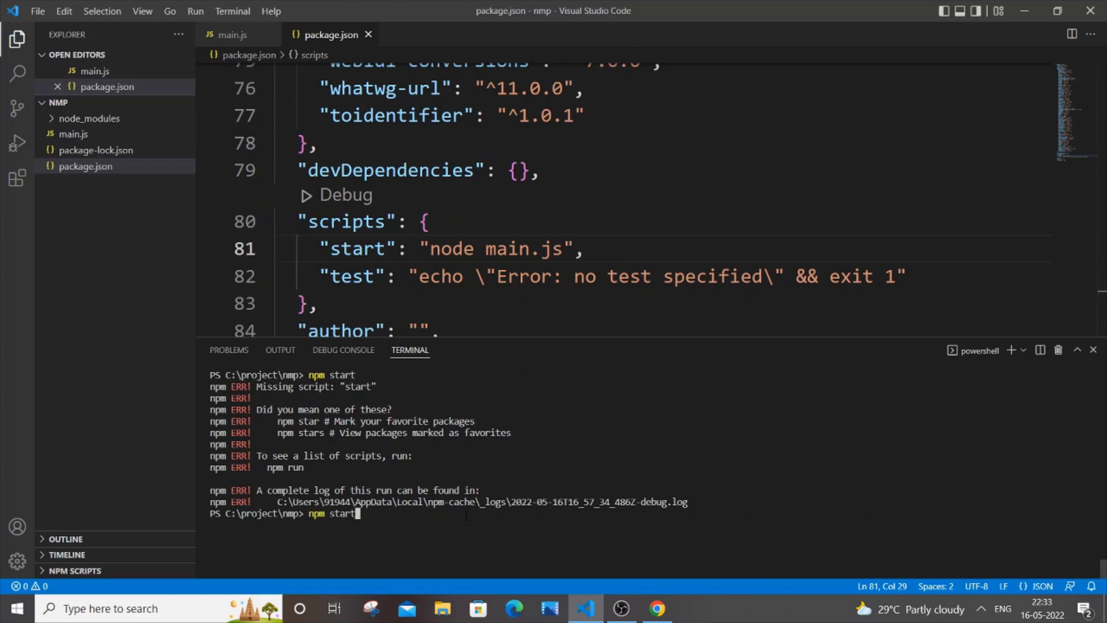
key("Return")
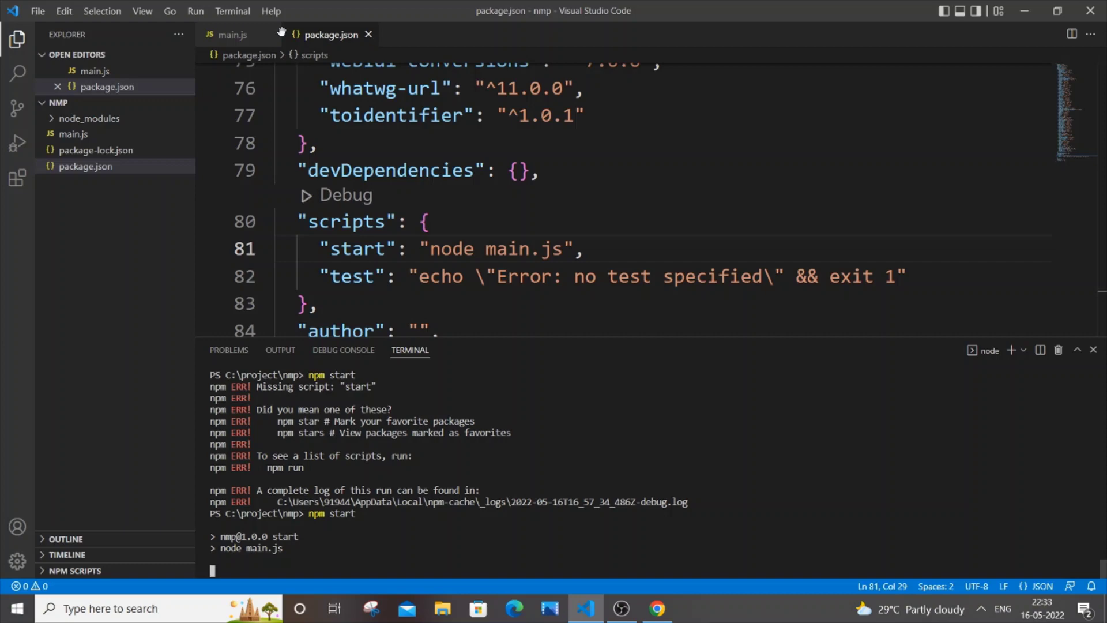
Step: Show main.js's app.listen(3005) and enlarge the terminal to see 'on port 3005'
left_click(235, 39)
scroll(607, 187, "down", 3)
scroll(606, 187, "down", 6)
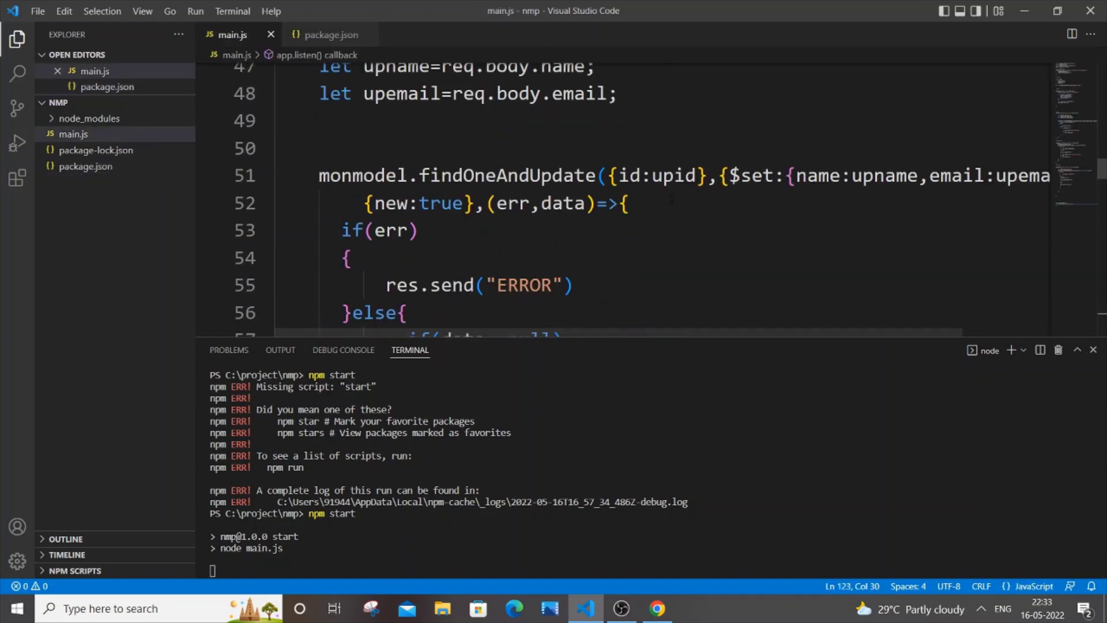
scroll(606, 188, "down", 1)
scroll(536, 191, "down", 9)
scroll(536, 191, "down", 12)
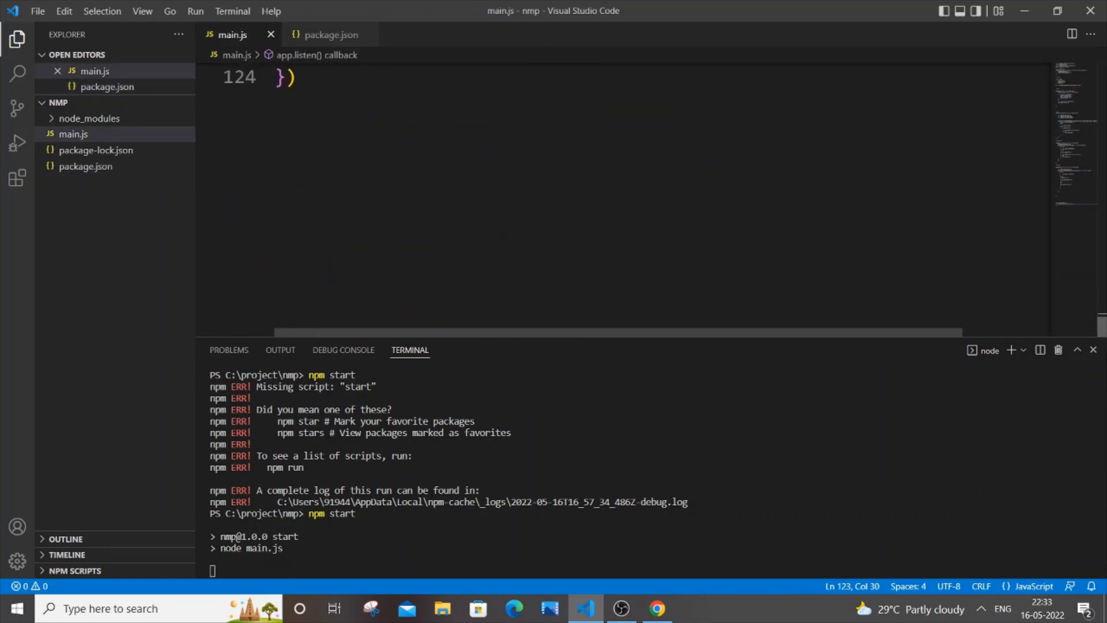
scroll(537, 190, "up", 1)
scroll(537, 191, "up", 1)
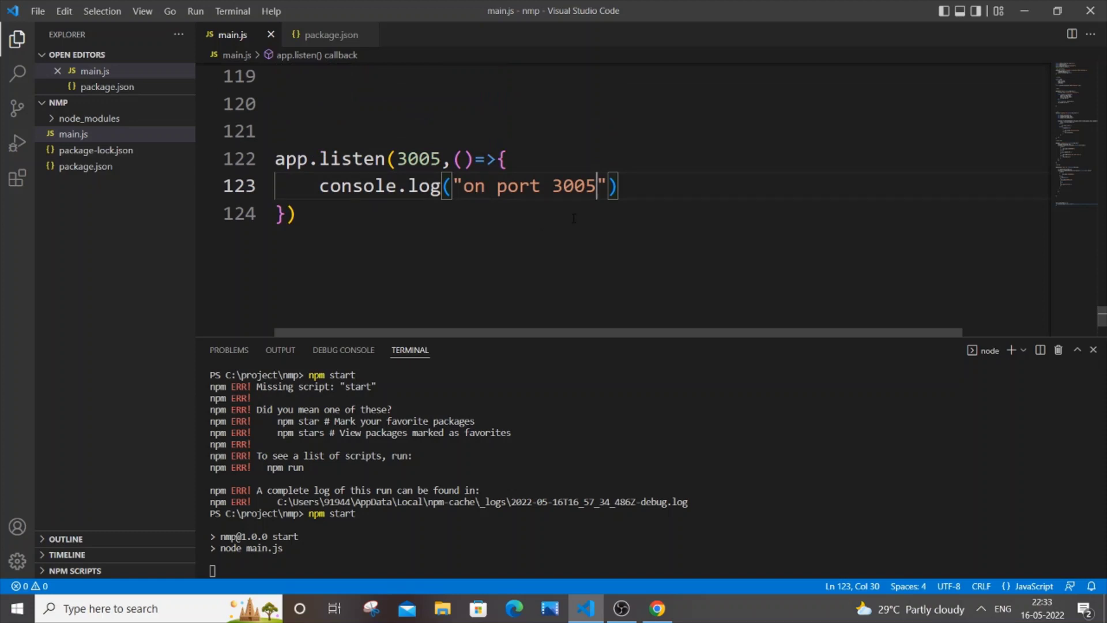
left_click_drag(547, 336, 521, 275)
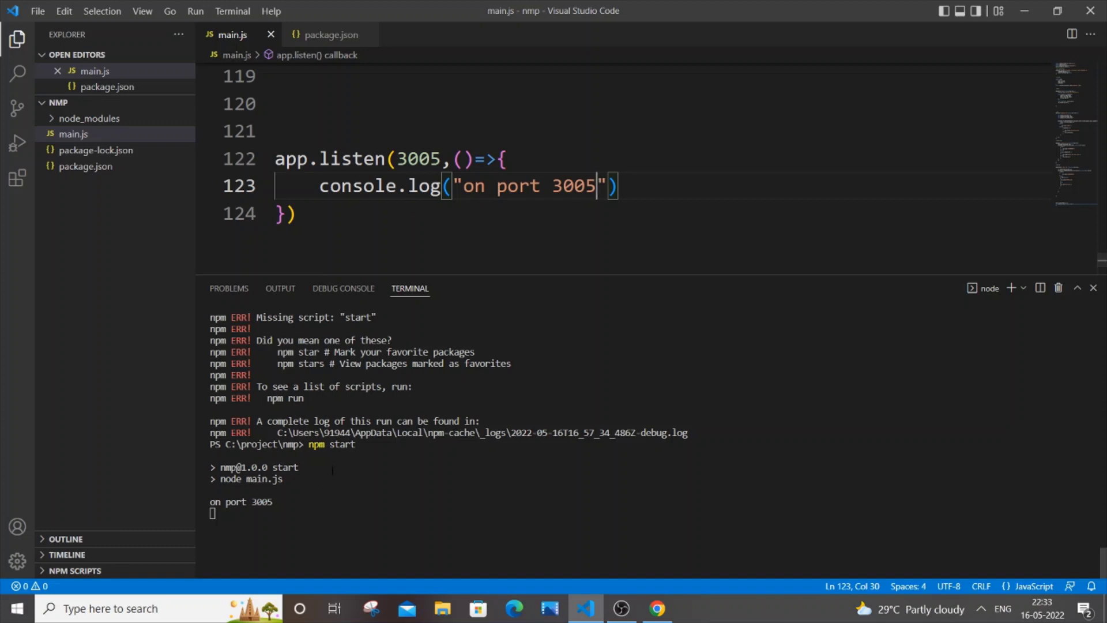
scroll(368, 394, "up", 5)
scroll(368, 393, "down", 2)
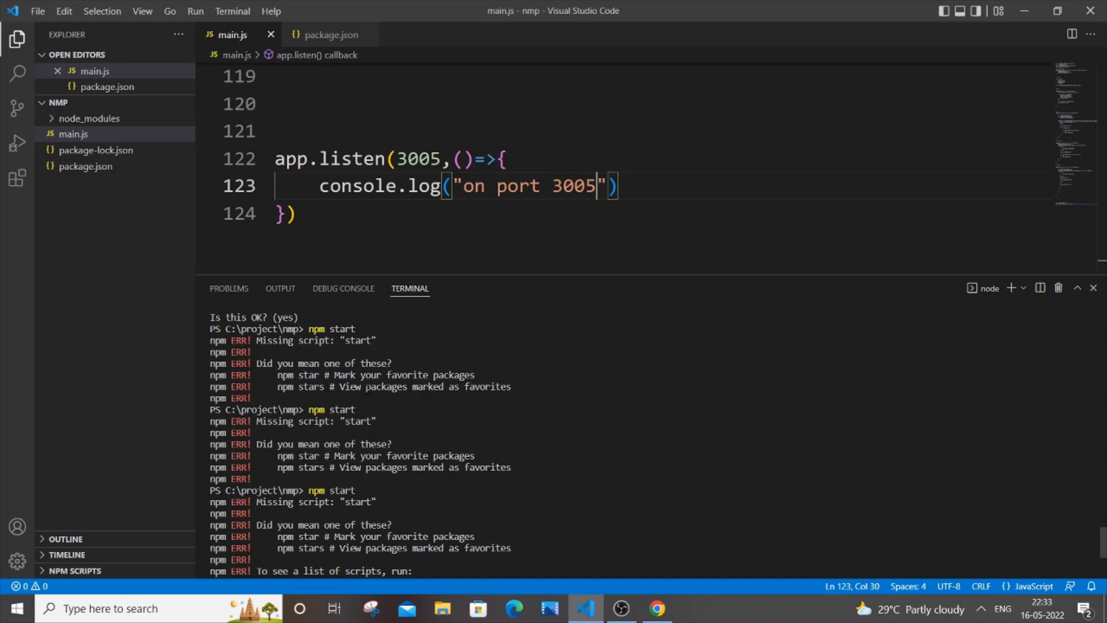
scroll(368, 394, "down", 3)
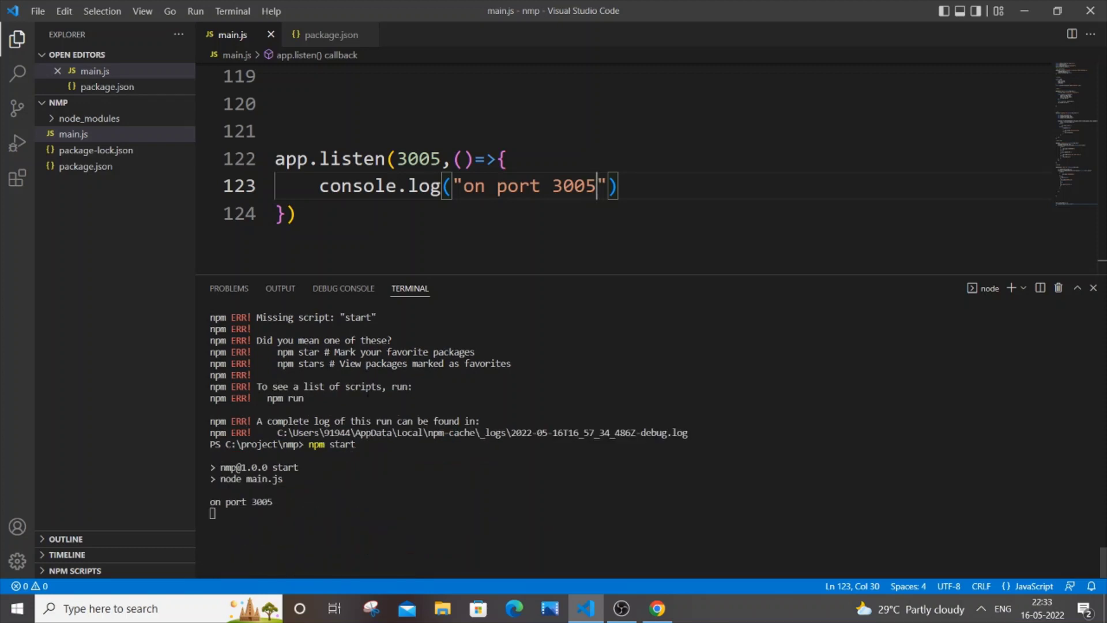
scroll(423, 98, "up", 3)
scroll(467, 165, "up", 2)
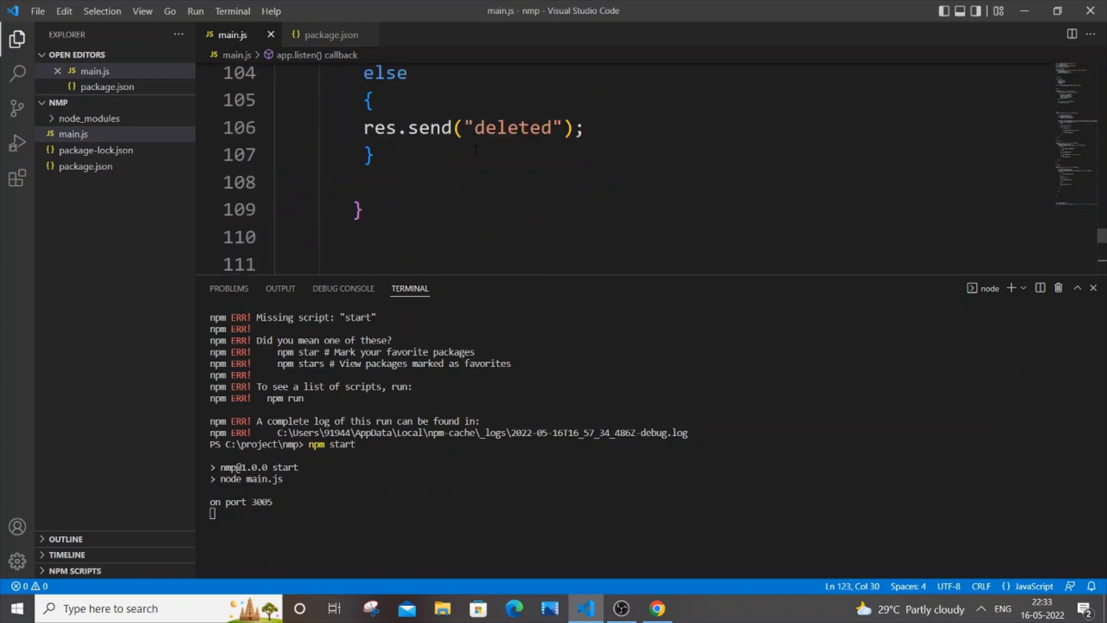
scroll(518, 227, "up", 4)
left_click_drag(523, 275, 522, 414)
scroll(515, 260, "up", 7)
scroll(511, 250, "up", 3)
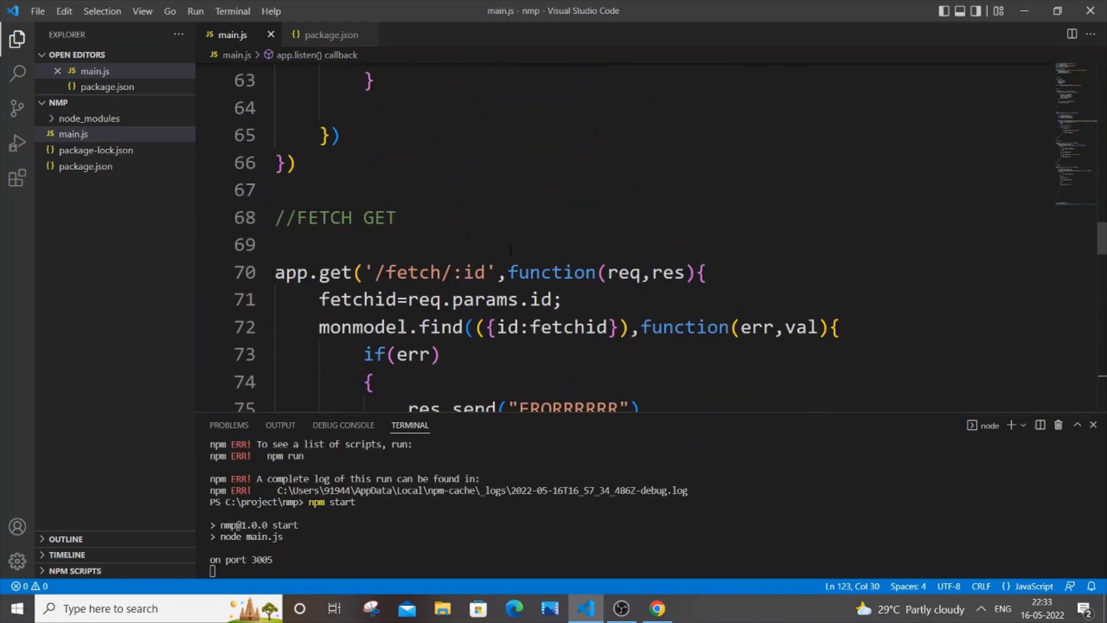
scroll(511, 250, "up", 3)
scroll(510, 250, "up", 5)
scroll(510, 250, "up", 2)
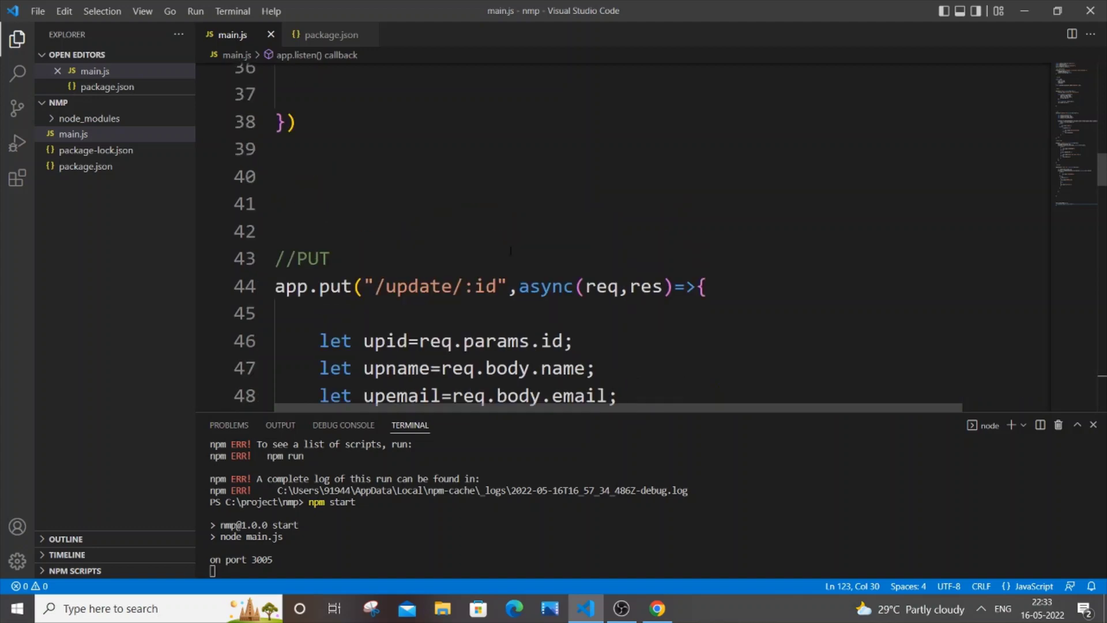
scroll(511, 251, "up", 4)
scroll(511, 249, "up", 5)
scroll(510, 252, "up", 2)
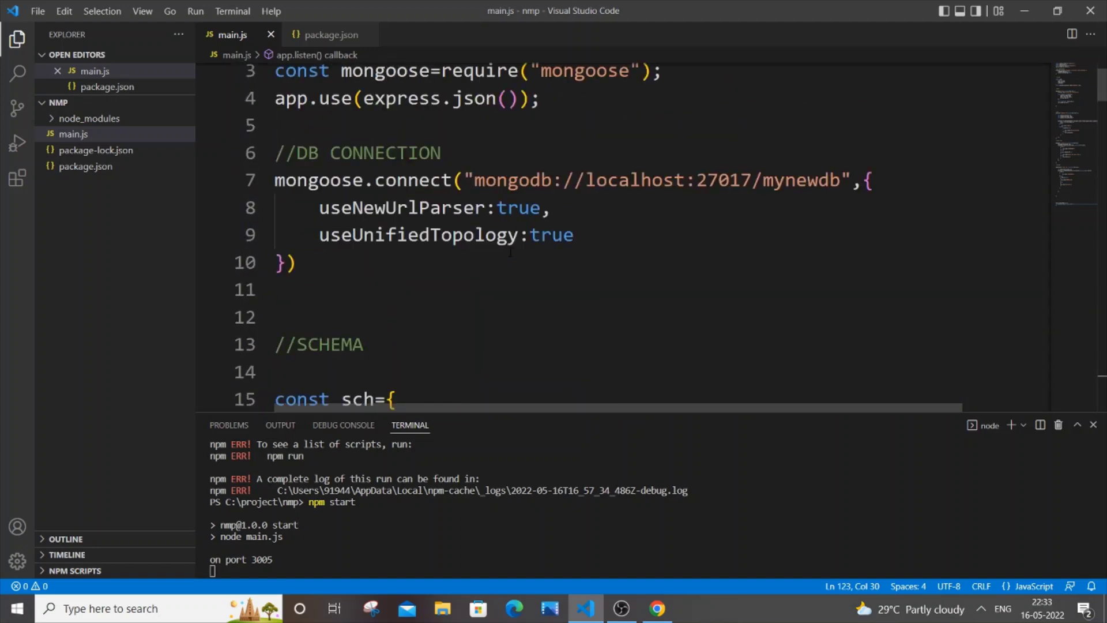